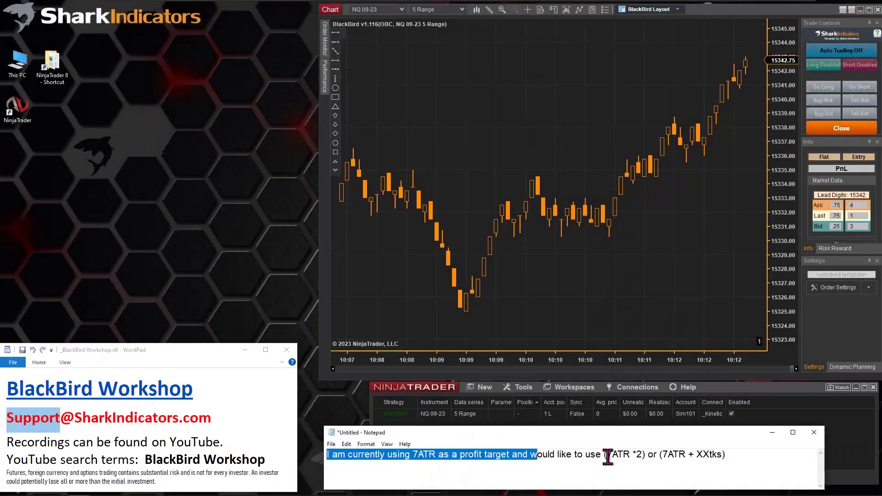
Highlight the 7ATR *2 formula in the Notepad request
{"action": "left_click", "coordinate": [607, 456]}
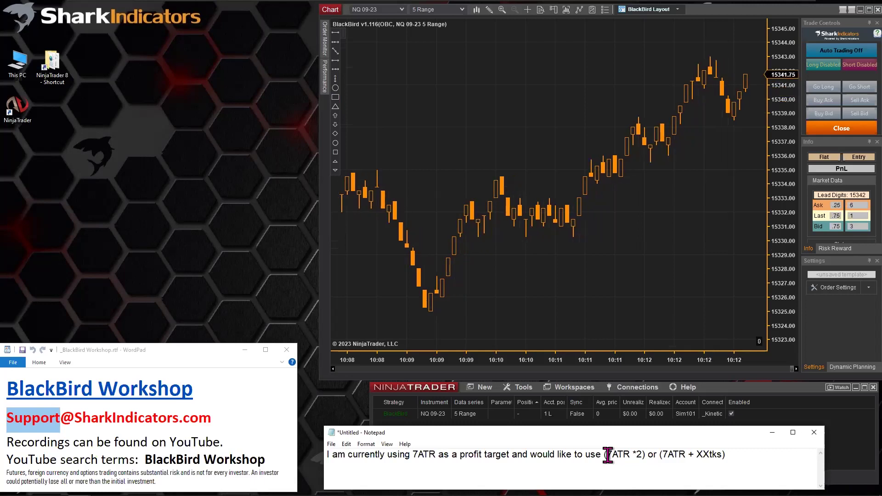
{"action": "left_click_drag", "start_coordinate": [613, 455], "coordinate": [722, 455]}
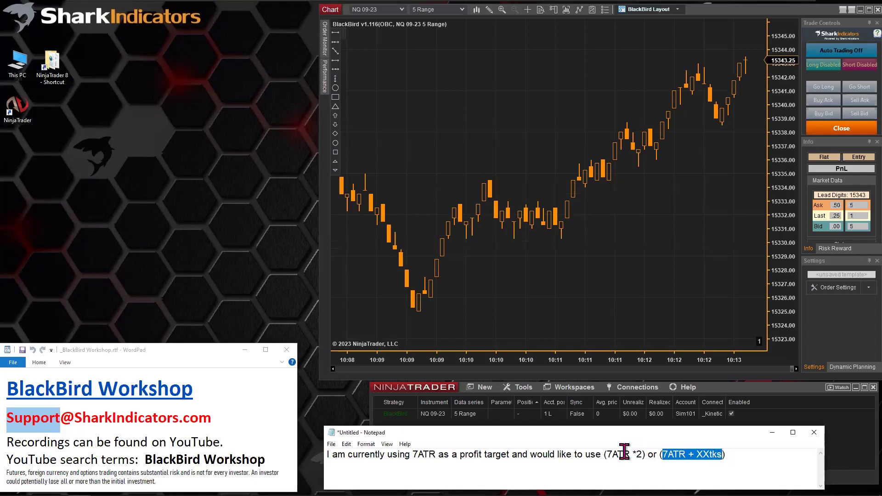
{"action": "left_click_drag", "start_coordinate": [607, 455], "coordinate": [640, 456]}
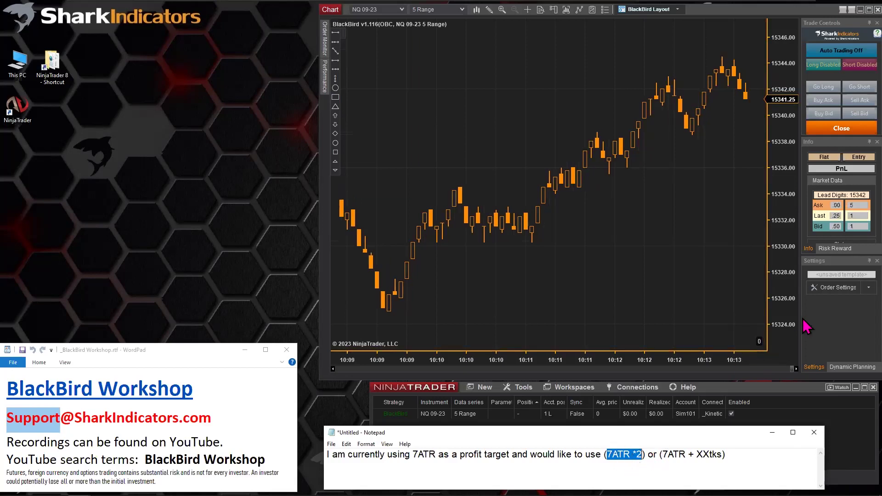
Add a Market Entry order set with a 2xATR profit target to BlackBird and open its options
{"action": "left_click", "coordinate": [836, 287]}
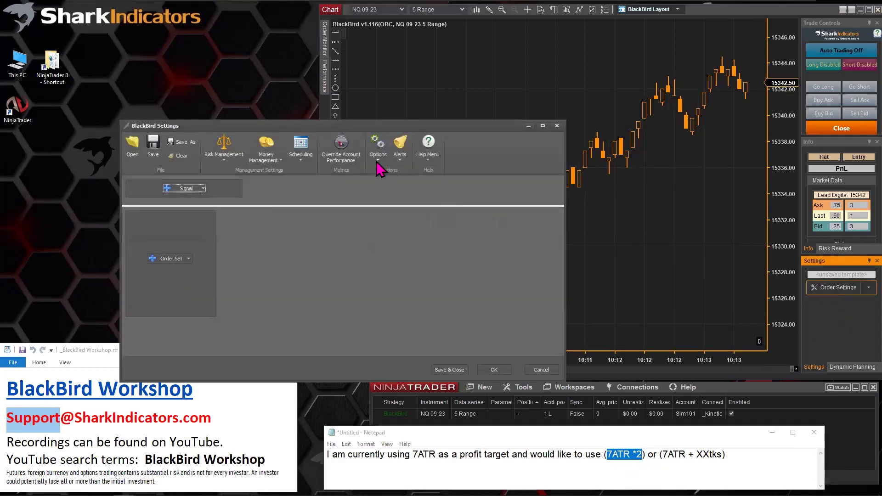
{"action": "left_click_drag", "start_coordinate": [349, 127], "coordinate": [249, 24]}
{"action": "left_click", "coordinate": [88, 153]}
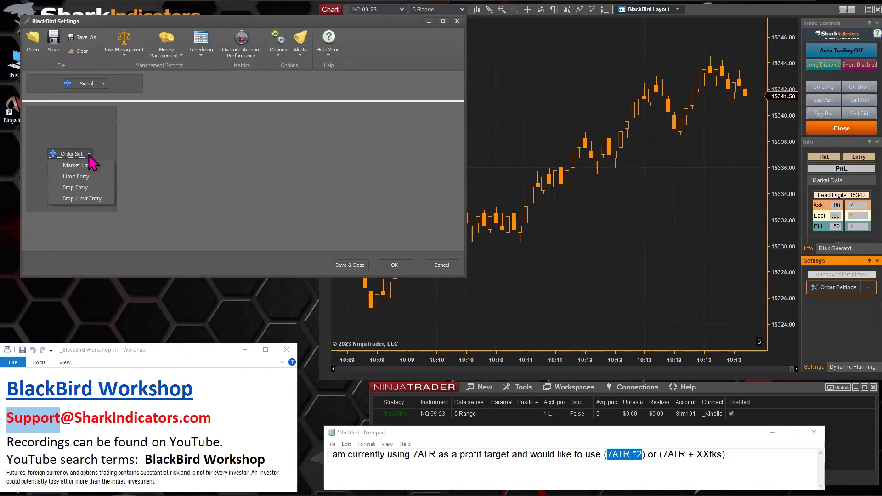
{"action": "left_click", "coordinate": [95, 165]}
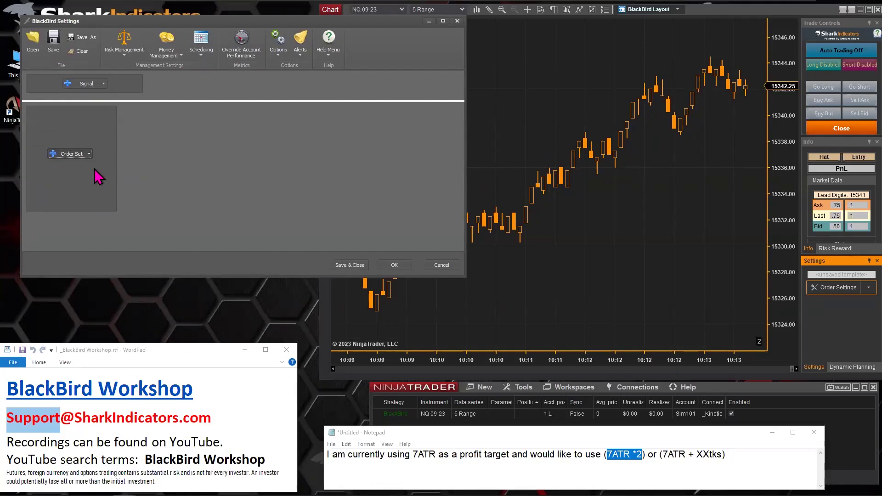
{"action": "left_click", "coordinate": [93, 182]}
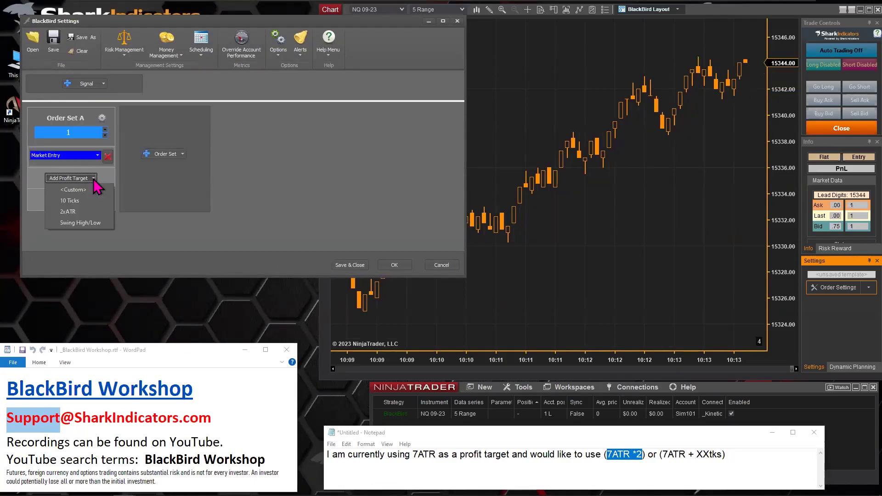
{"action": "left_click", "coordinate": [83, 211]}
{"action": "left_click", "coordinate": [88, 177]}
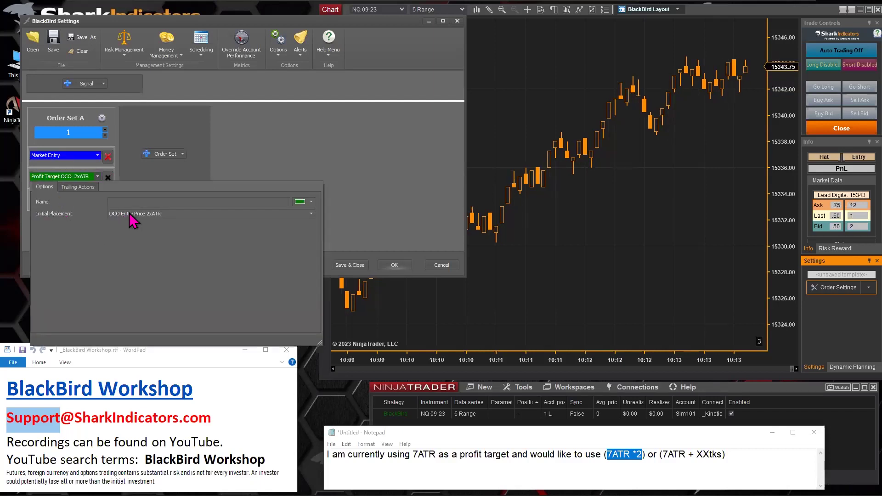
{"action": "left_click", "coordinate": [165, 215]}
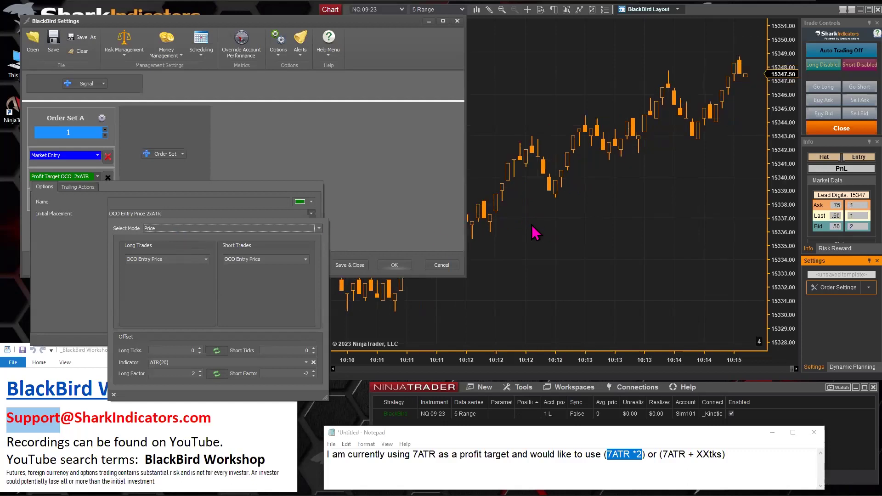
{"action": "left_click", "coordinate": [170, 229]}
{"action": "left_click", "coordinate": [171, 244]}
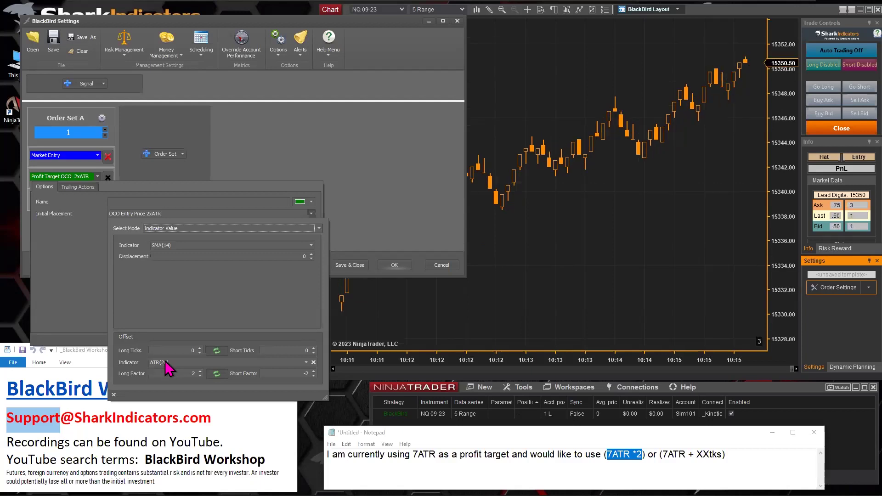
{"action": "left_click", "coordinate": [186, 229]}
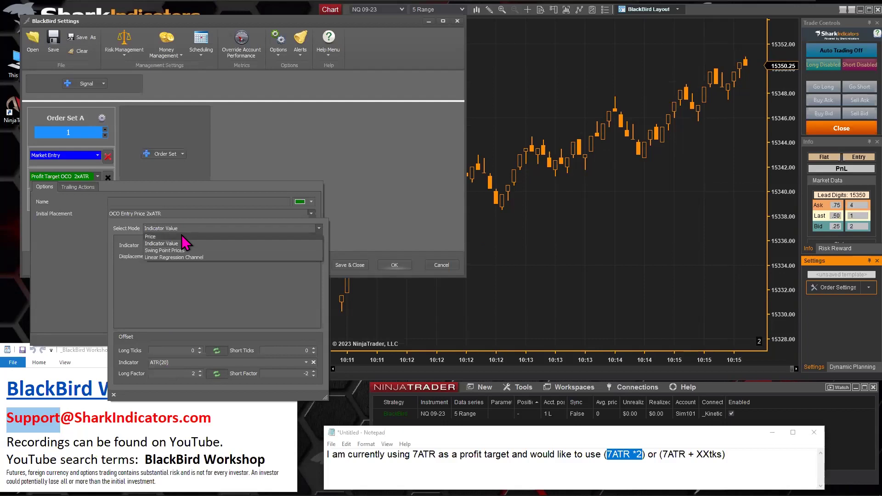
{"action": "left_click", "coordinate": [152, 237]}
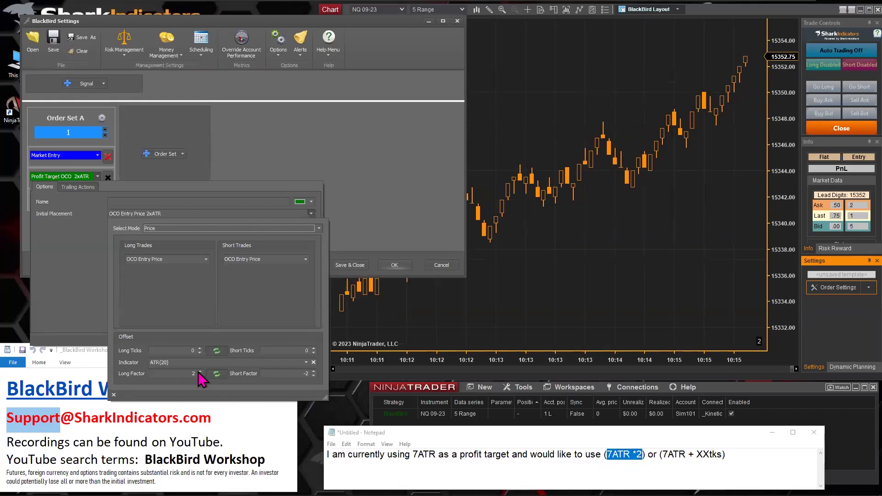
{"action": "left_click", "coordinate": [305, 362]}
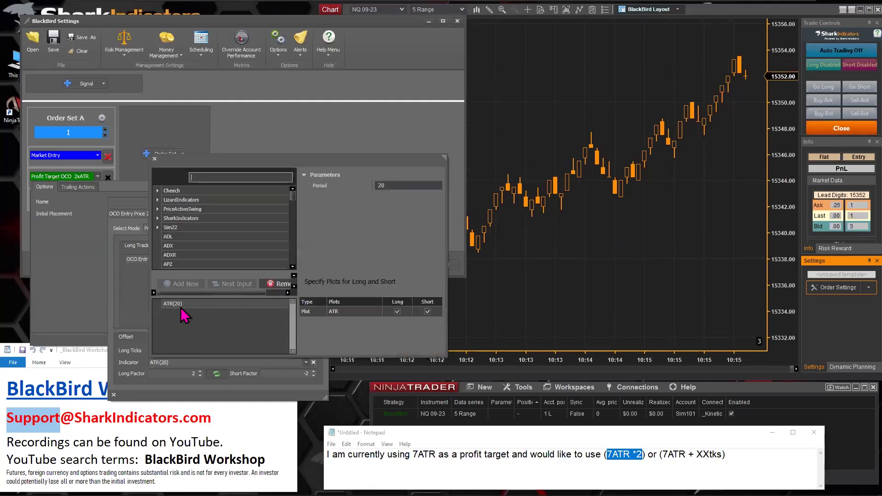
Edit the ATR(20) offset indicator and select its period value 20 for replacement with 5
{"action": "left_click", "coordinate": [178, 305]}
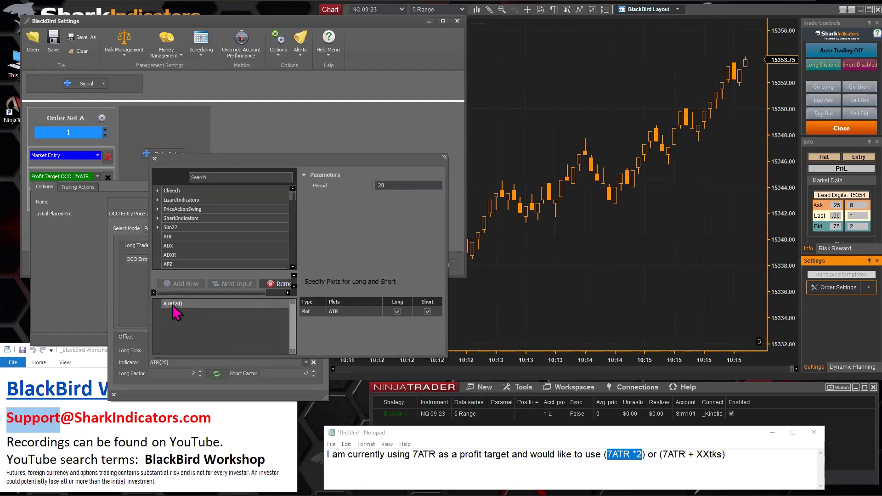
{"action": "left_click", "coordinate": [395, 185]}
{"action": "double_click", "coordinate": [395, 185]}
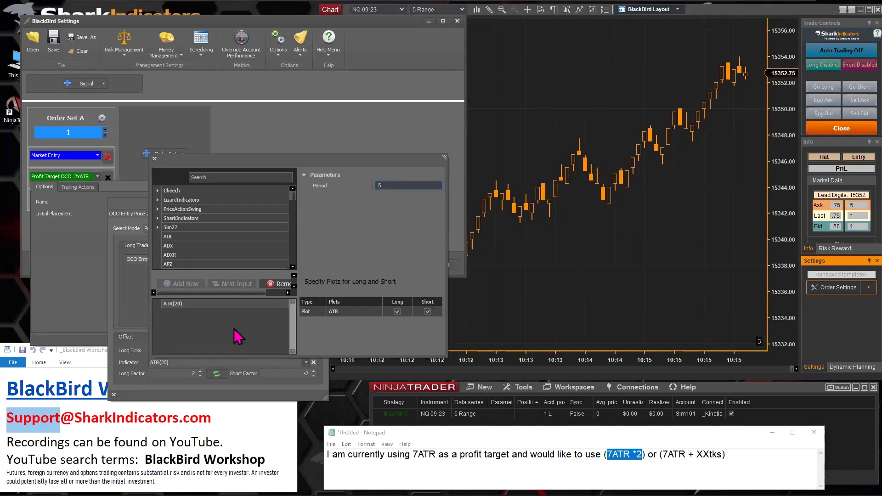
{"action": "left_click", "coordinate": [198, 403]}
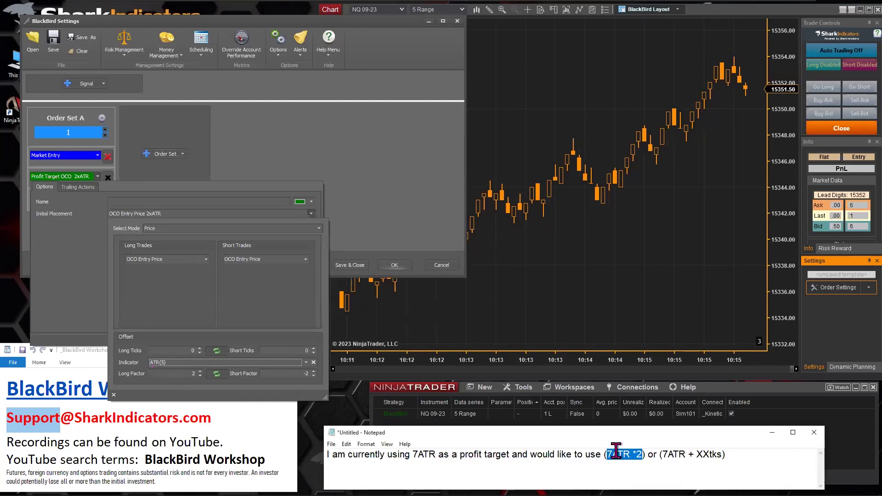
{"action": "left_click_drag", "start_coordinate": [607, 455], "coordinate": [641, 455]}
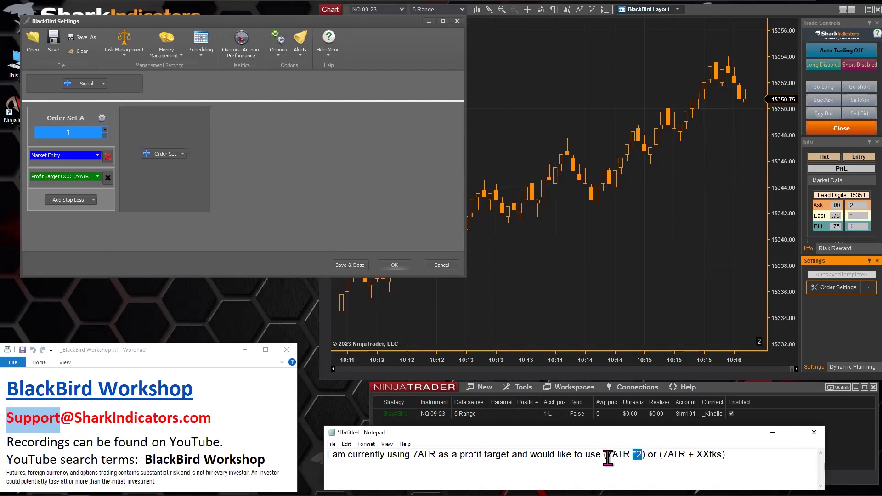
{"action": "left_click", "coordinate": [75, 177]}
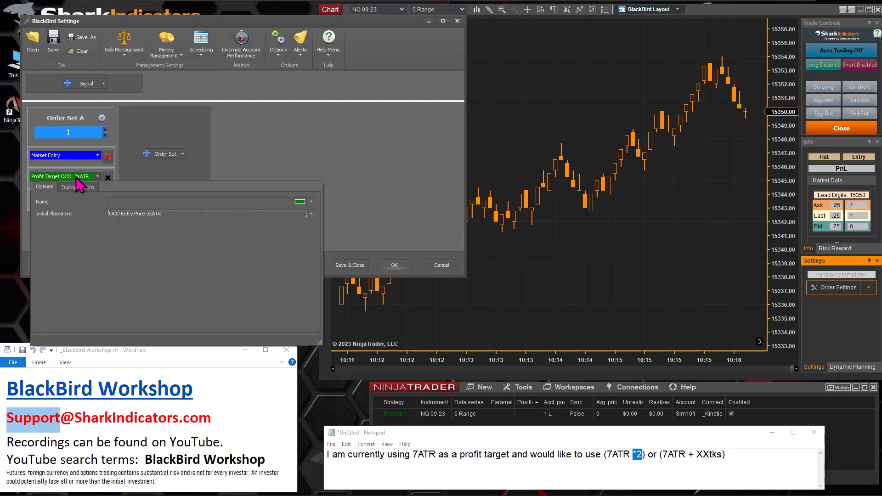
{"action": "left_click", "coordinate": [143, 215]}
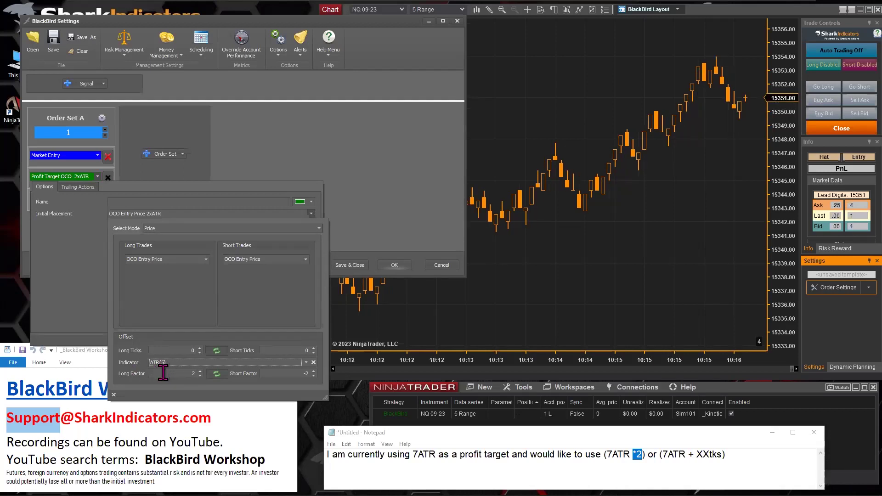
{"action": "left_click_drag", "start_coordinate": [641, 455], "coordinate": [646, 456]}
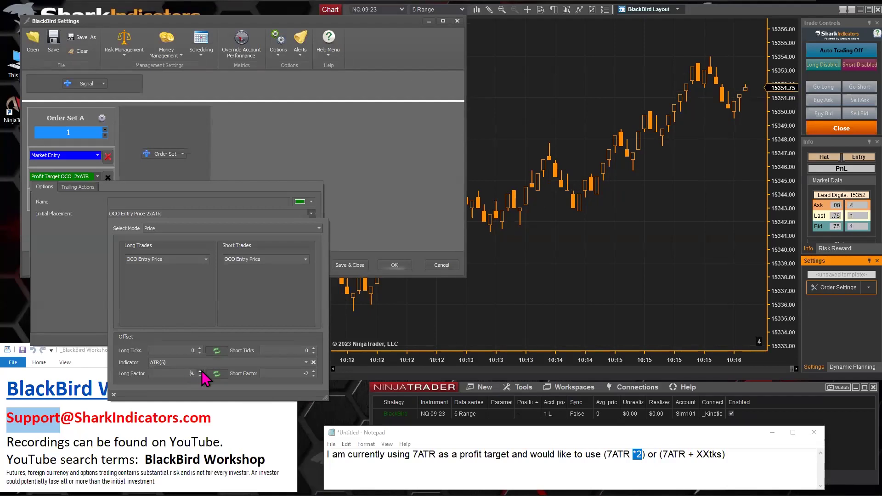
Set the Long Factor to 14 (Short -14), then check the 7ATR plus ticks formula in the note
{"action": "left_click", "coordinate": [201, 375]}
{"action": "left_click", "coordinate": [201, 371]}
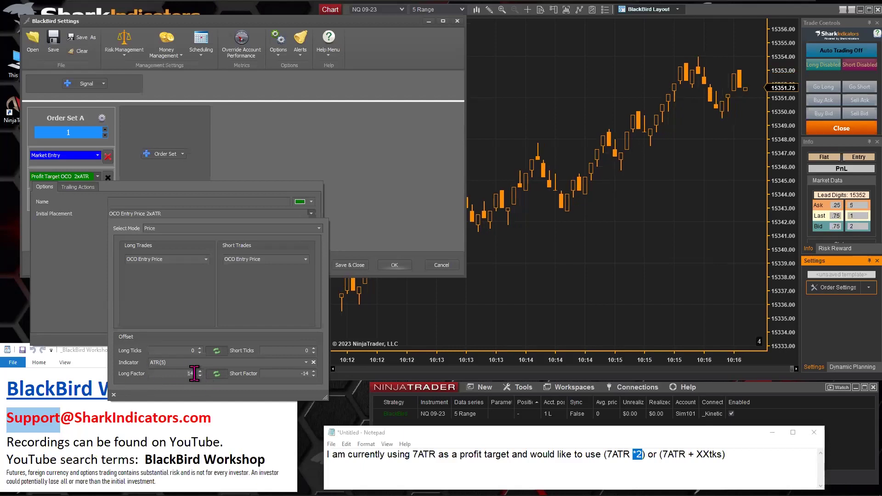
{"action": "type", "text": "."}
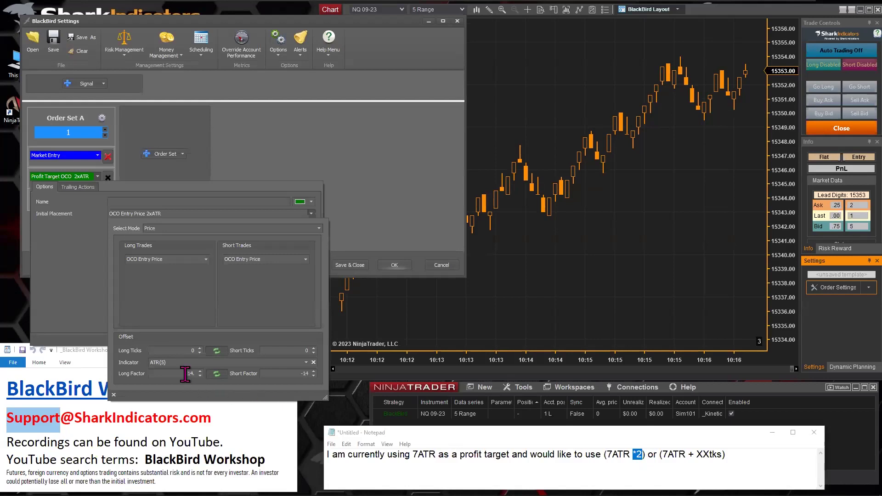
{"action": "left_click_drag", "start_coordinate": [184, 375], "coordinate": [195, 373]}
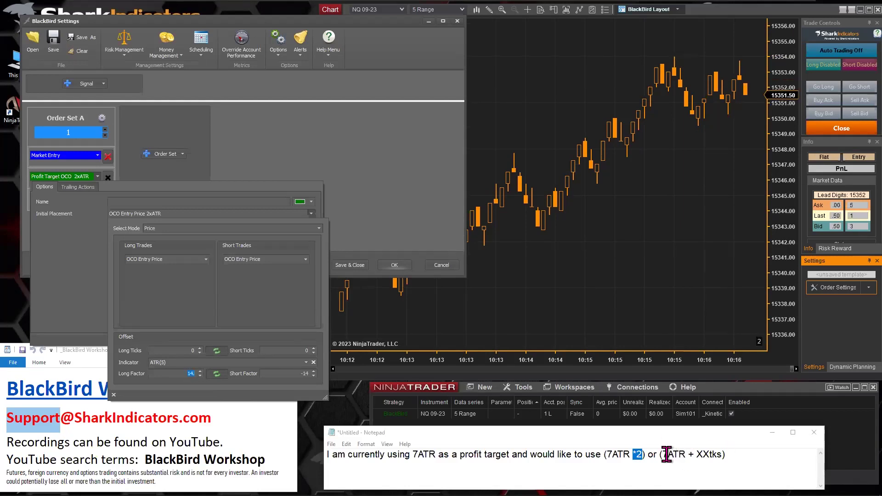
{"action": "left_click_drag", "start_coordinate": [663, 456], "coordinate": [722, 454]}
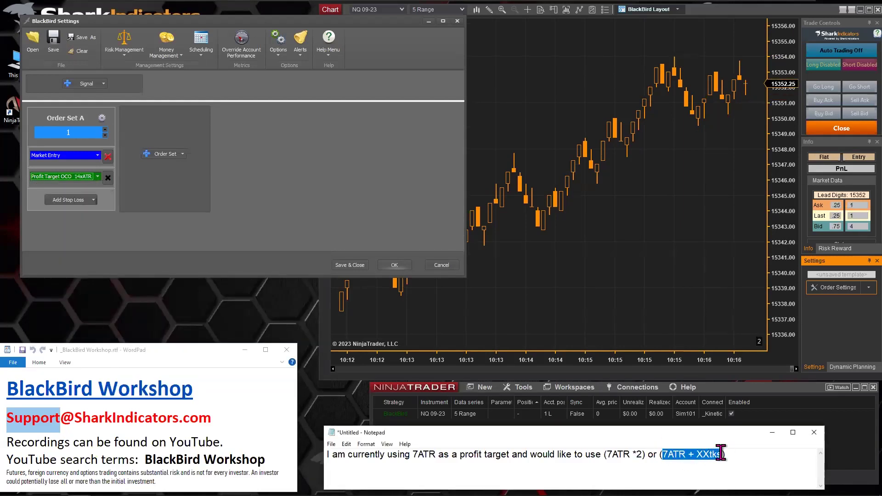
In Initial Placement, lower the Long Factor from 14 to 7 and enter 22 Long Ticks
{"action": "left_click", "coordinate": [64, 177]}
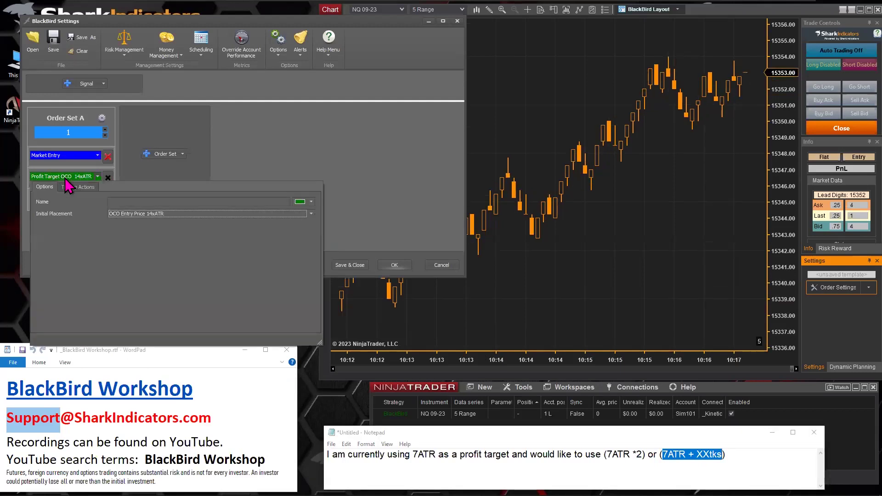
{"action": "left_click", "coordinate": [149, 213]}
{"action": "double_click", "coordinate": [190, 374]}
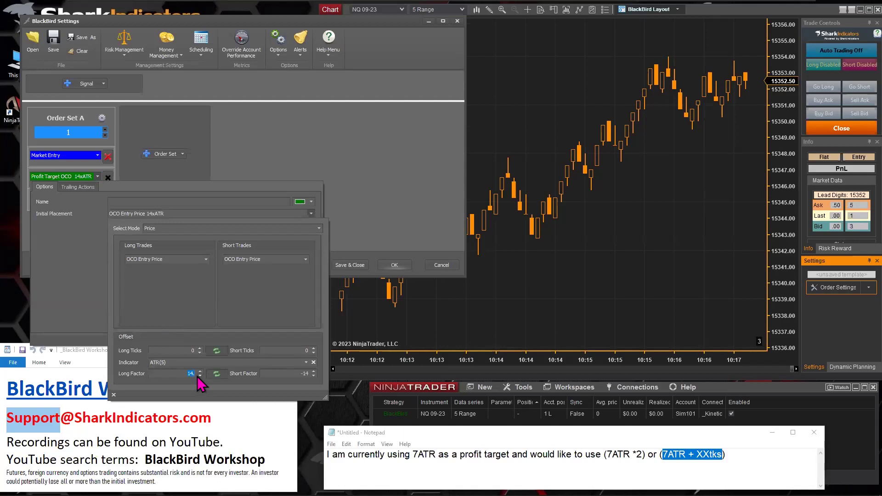
{"action": "left_click", "coordinate": [200, 375]}
{"action": "left_click", "coordinate": [199, 376]}
{"action": "left_click", "coordinate": [189, 350]}
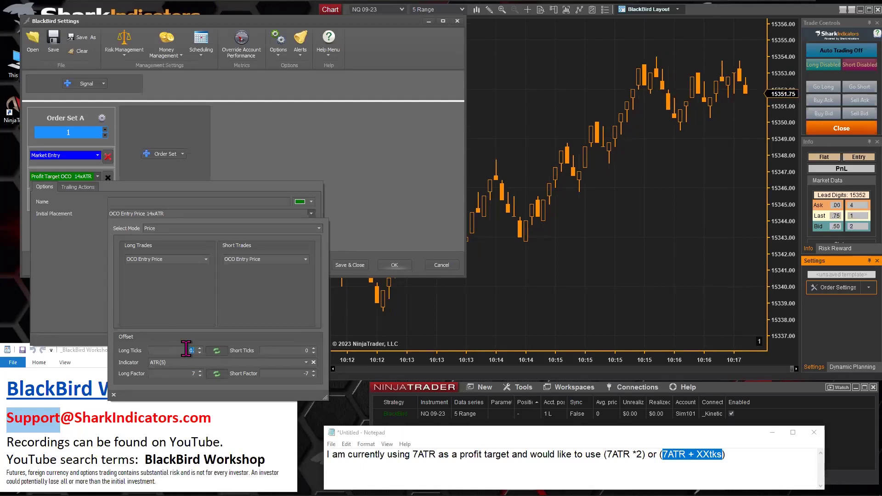
{"action": "type", "text": "22"}
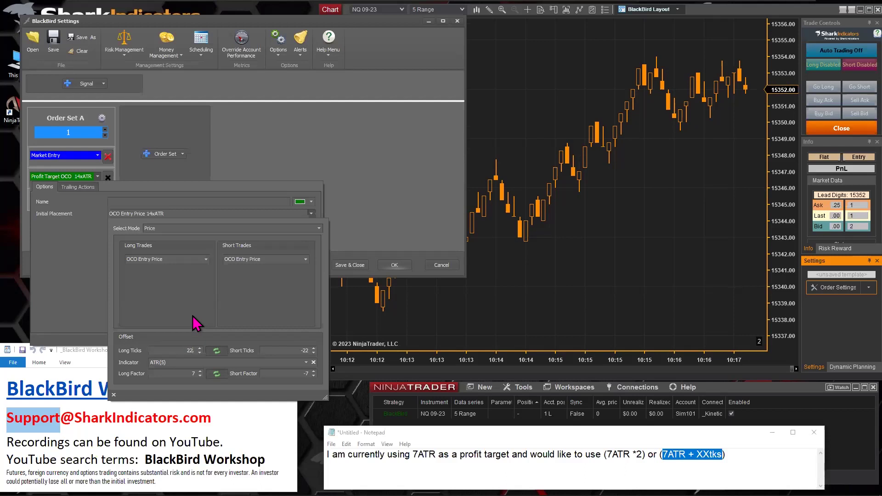
{"action": "double_click", "coordinate": [188, 350]}
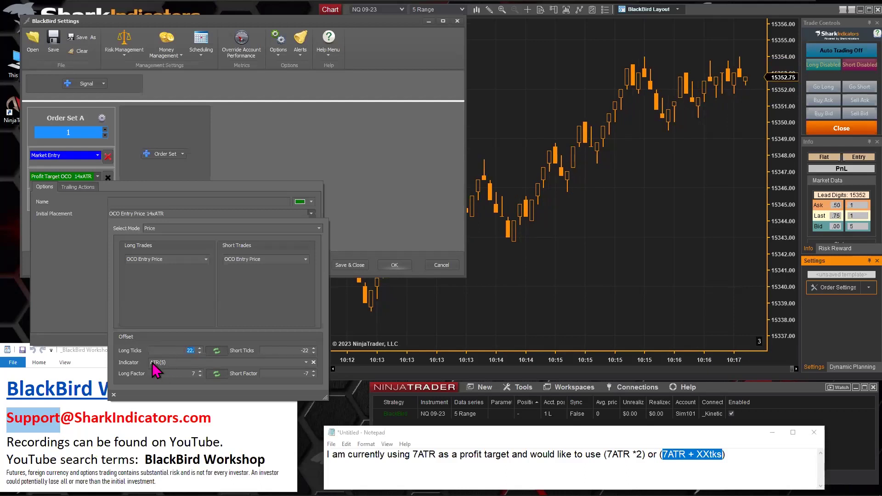
{"action": "double_click", "coordinate": [195, 373]}
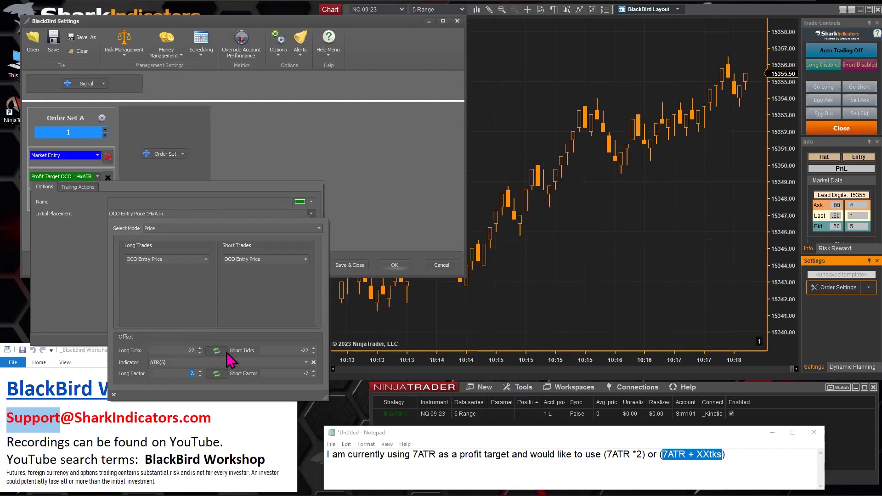
Confirm the 7xATR plus 22 ticks placement and close the options, leaving PT OCO 7xATR 22 Ticks
{"action": "left_click_drag", "start_coordinate": [321, 398], "coordinate": [335, 410]}
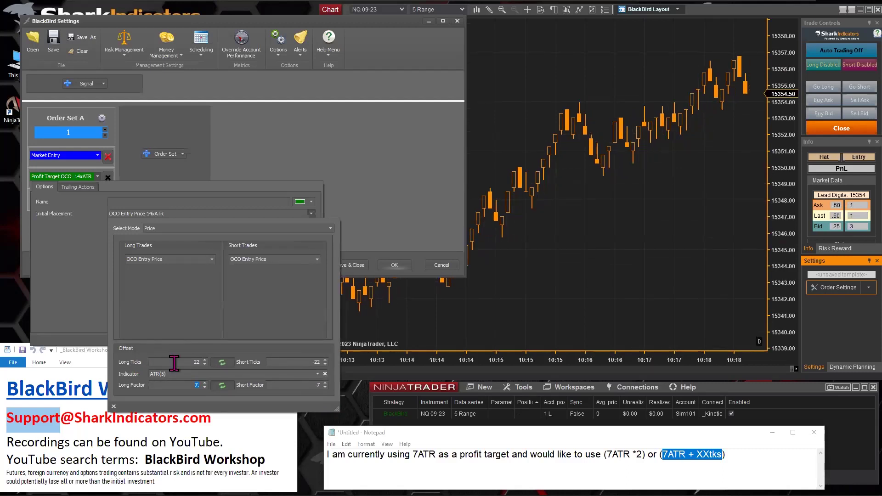
{"action": "double_click", "coordinate": [196, 362]}
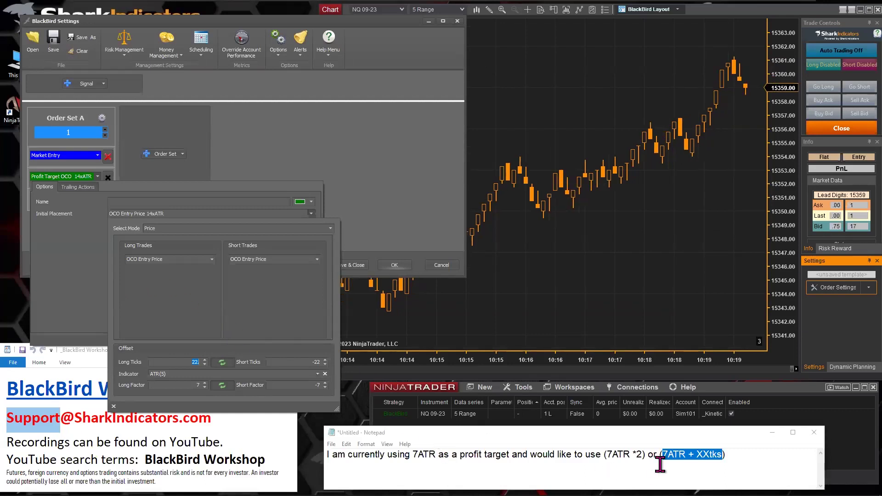
{"action": "left_click", "coordinate": [46, 289]}
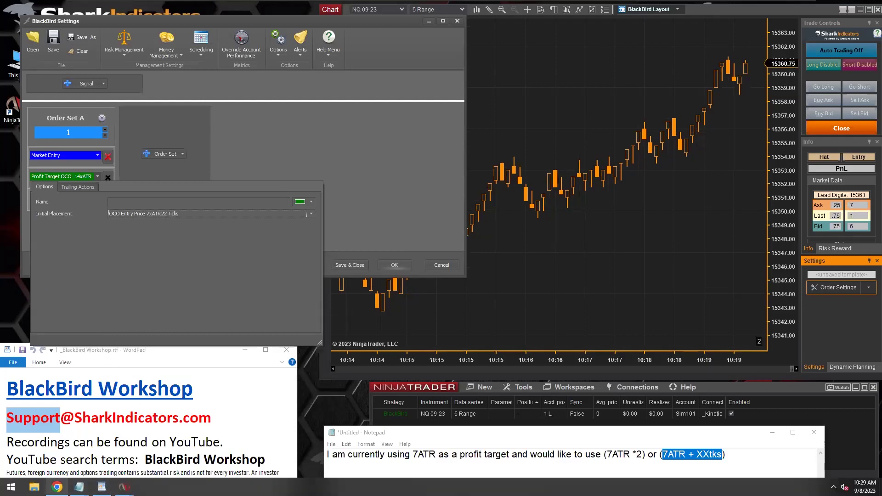
{"action": "left_click", "coordinate": [57, 487]}
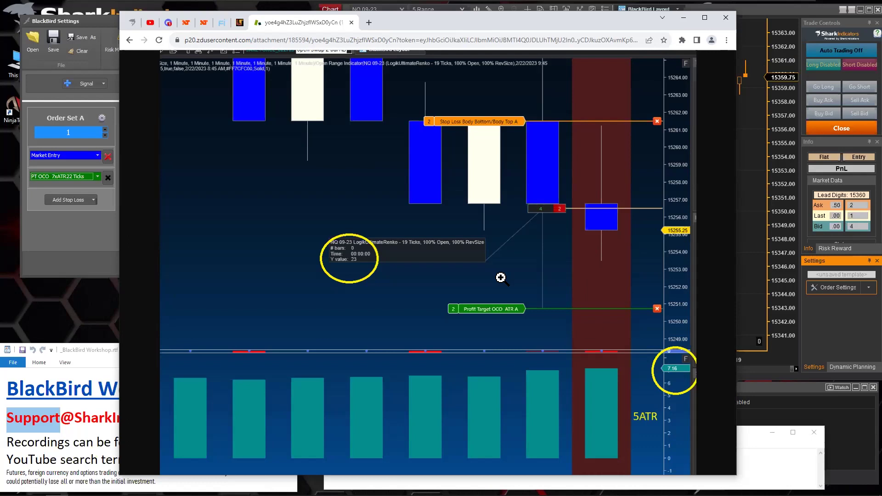
Switch between the Notepad request and the Chrome chart screenshot, ending with Notepad in front
{"action": "left_click", "coordinate": [777, 457]}
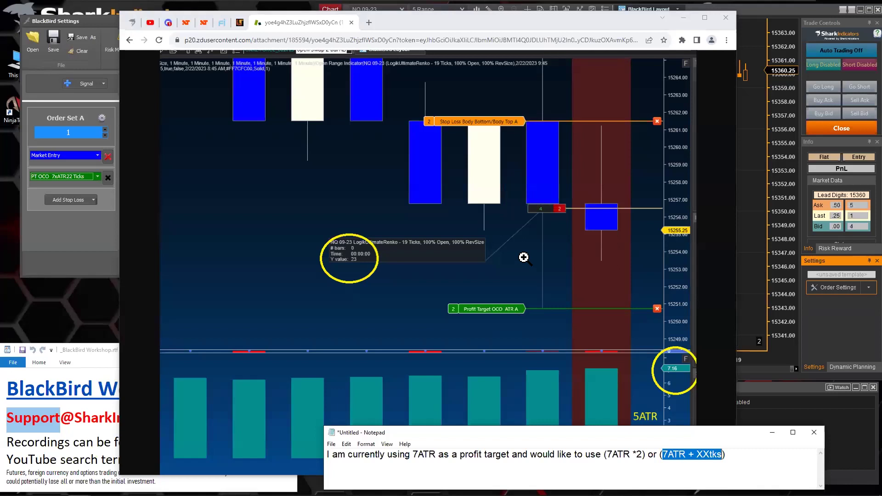
{"action": "left_click", "coordinate": [541, 27]}
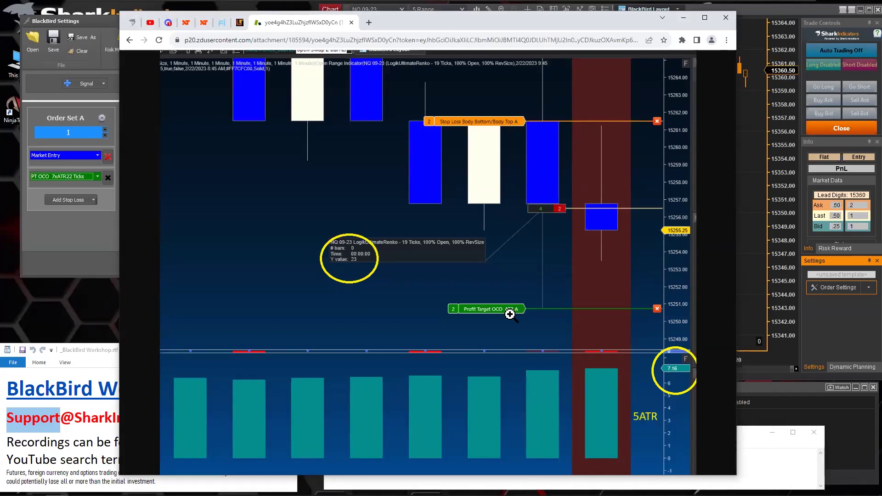
{"action": "left_click", "coordinate": [755, 443]}
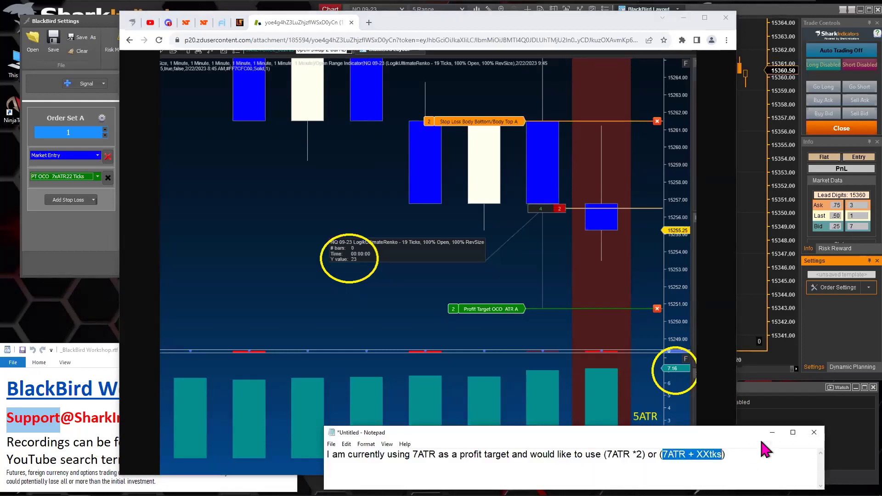
Minimize Notepad and then Chrome to reveal the NinjaTrader NQ 09-23 chart
{"action": "left_click", "coordinate": [772, 432]}
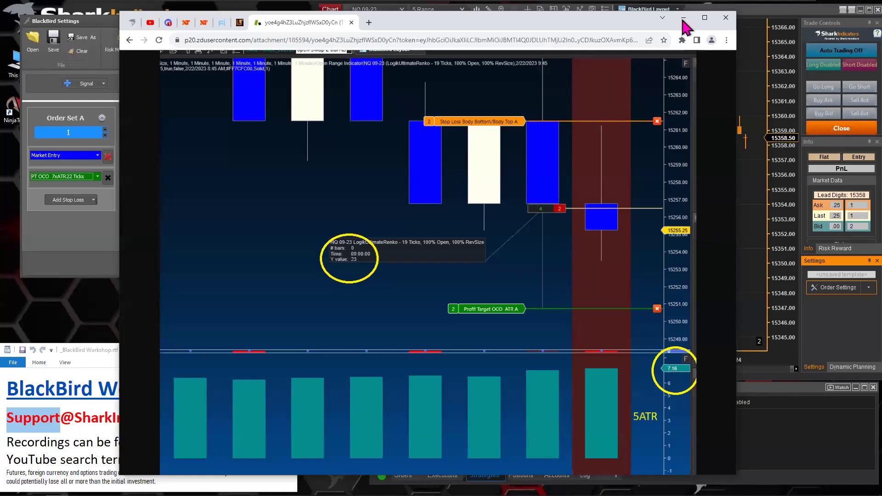
{"action": "left_click", "coordinate": [683, 18]}
Save the BlackBird settings with OK and draw a short line near the chart's top
{"action": "left_click", "coordinate": [394, 265]}
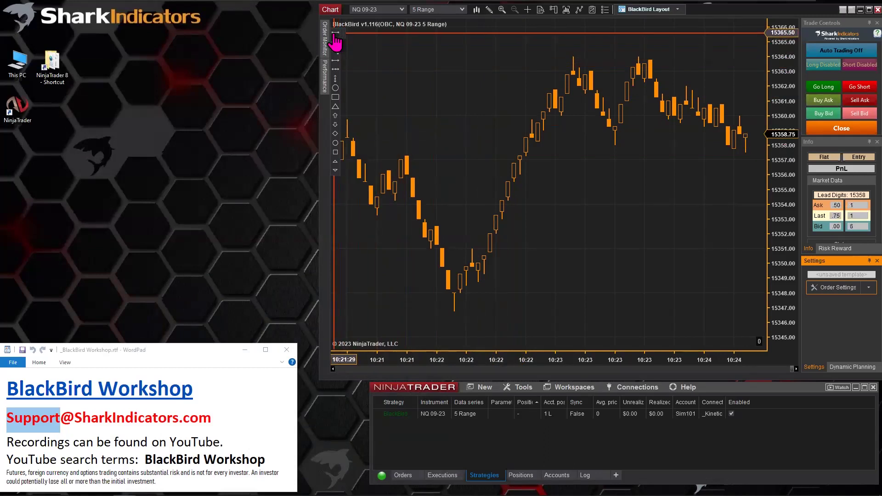
{"action": "left_click", "coordinate": [377, 29]}
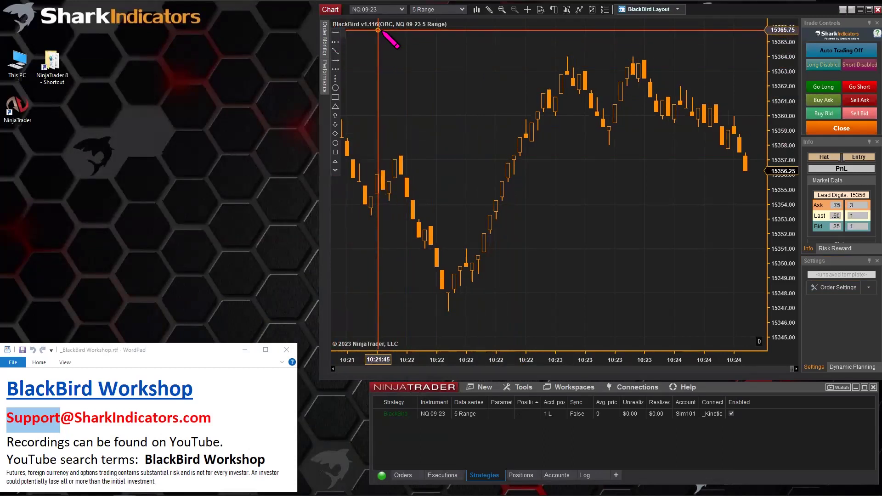
{"action": "left_click", "coordinate": [395, 30]}
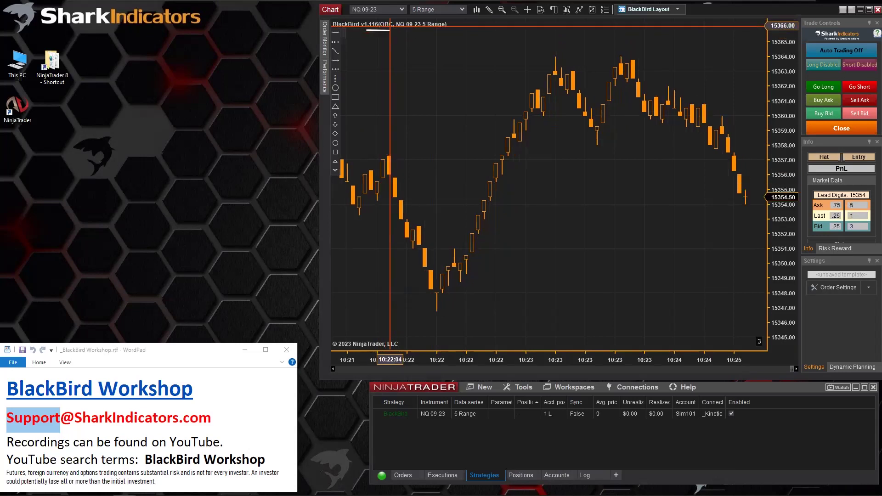
Open the chart's Strategies window showing BlackBird v1.116
{"action": "scroll", "coordinate": [479, 82], "scroll_direction": "up", "scroll_amount": 1}
{"action": "right_click", "coordinate": [479, 83]}
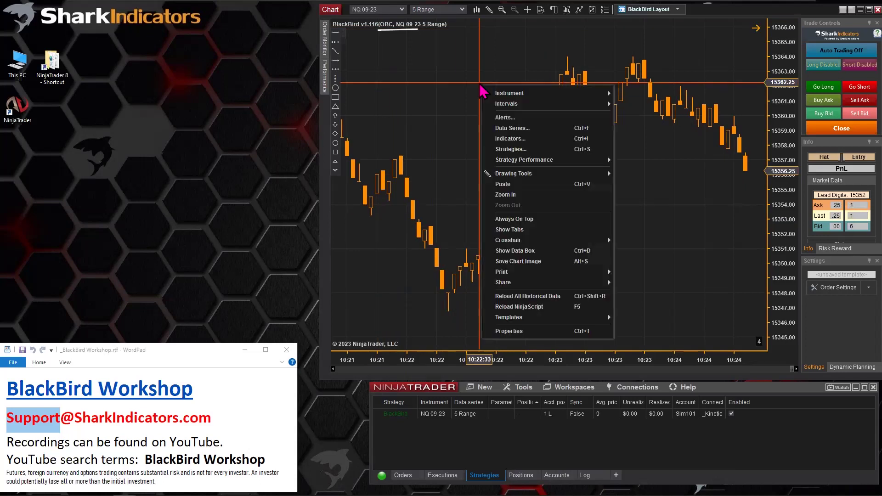
{"action": "left_click", "coordinate": [498, 151]}
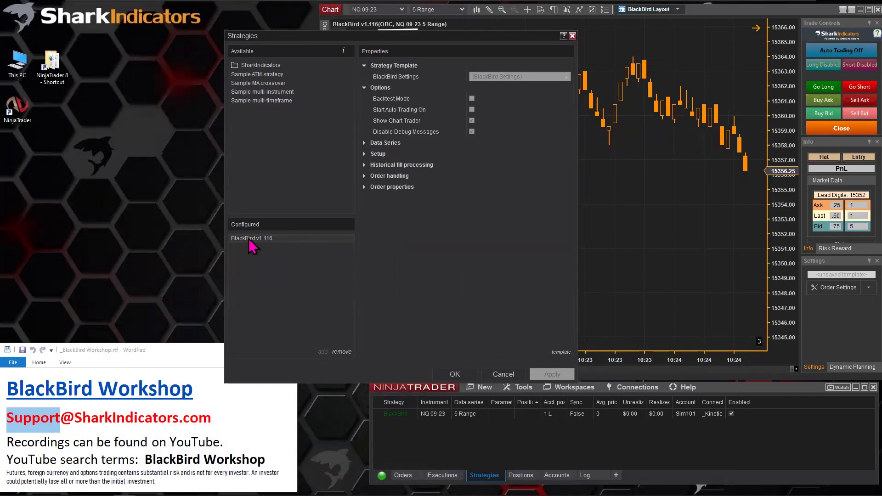
Expand Setup in the BlackBird v1.116 properties to show Calculate set to On bar close
{"action": "left_click", "coordinate": [379, 155]}
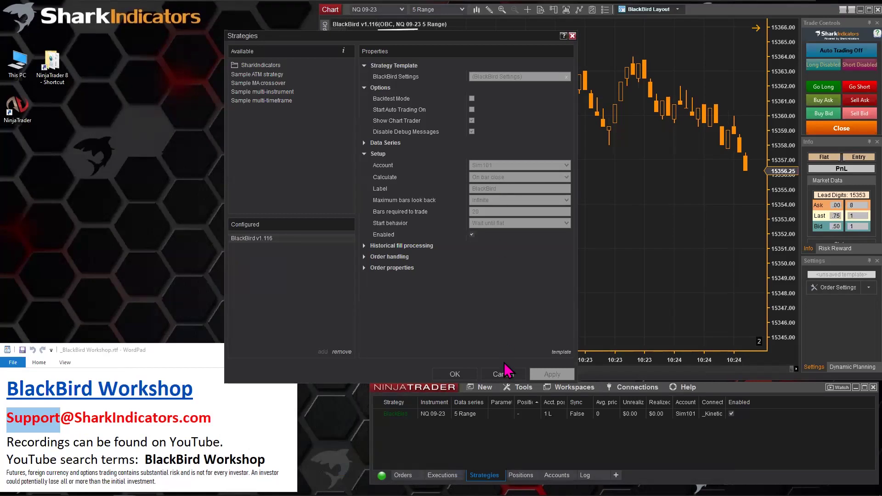
Return to the Chrome chart screenshot and shift the browser window to the right
{"action": "key", "text": "alt+Tab"}
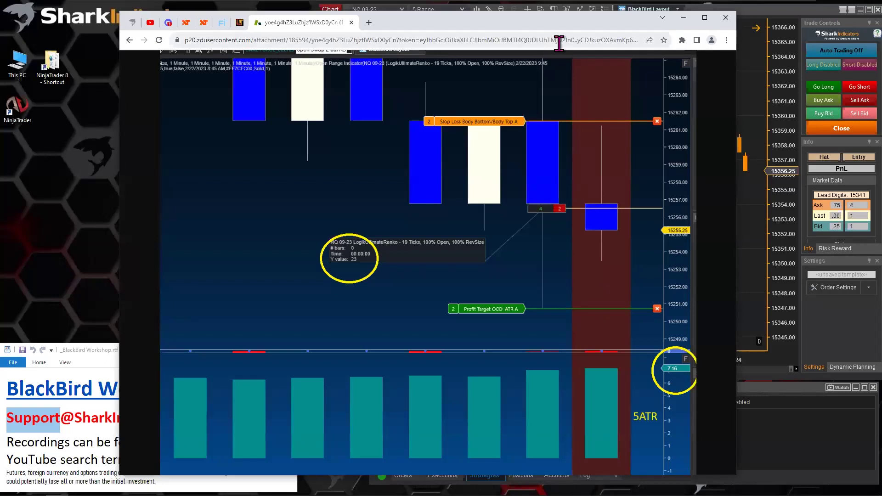
{"action": "left_click_drag", "start_coordinate": [536, 18], "coordinate": [599, 17]}
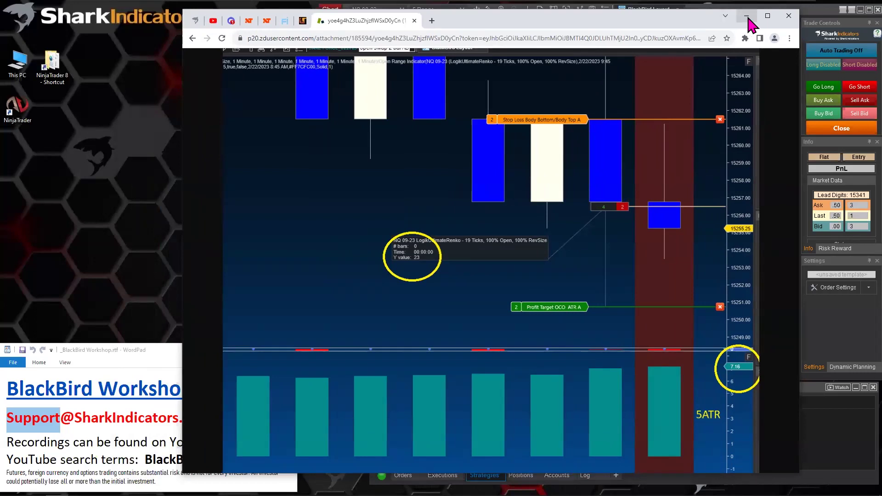
Minimize the Chrome window so the NinjaTrader 8 chart workspace is visible again
{"action": "left_click", "coordinate": [747, 16]}
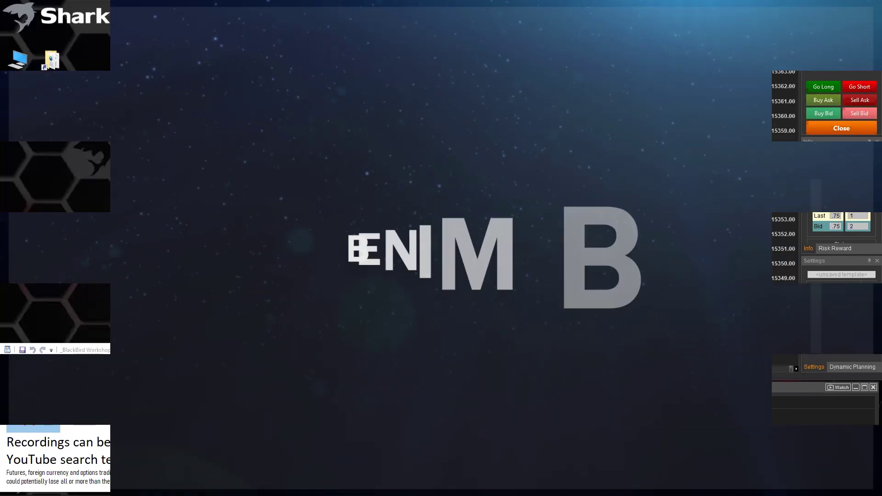